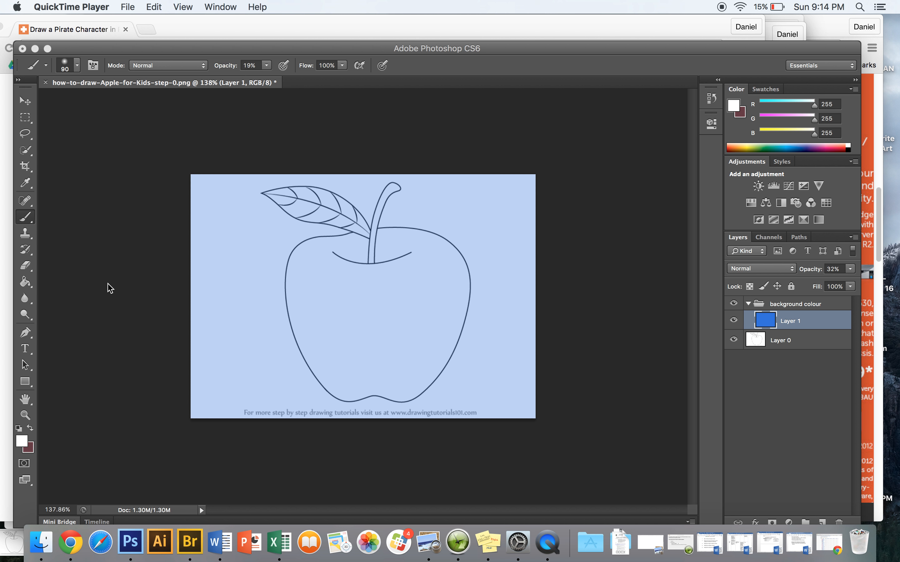
Step: Trace the apple's body outline with the Pen tool as a closed path, starting and ending at the stem base
left_click(29, 332)
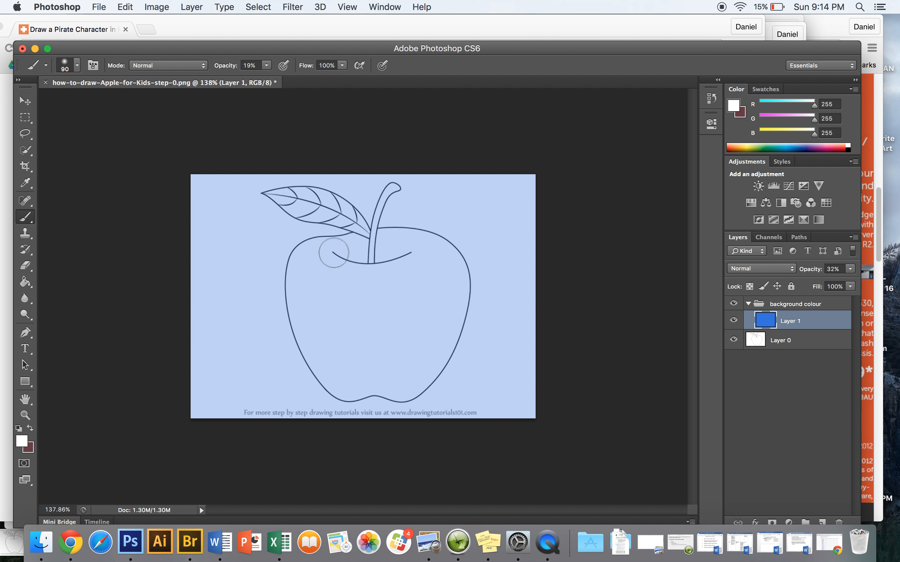
left_click(25, 333)
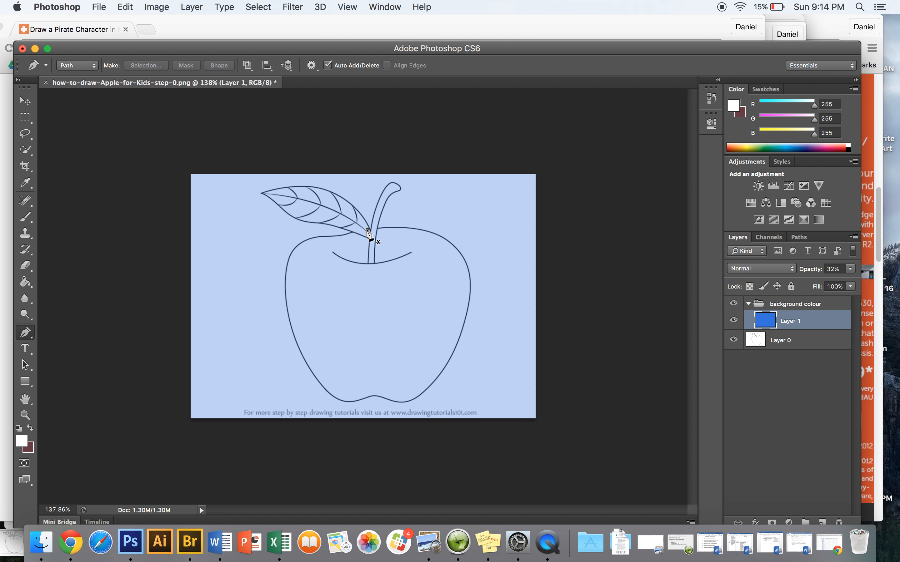
left_click(316, 237)
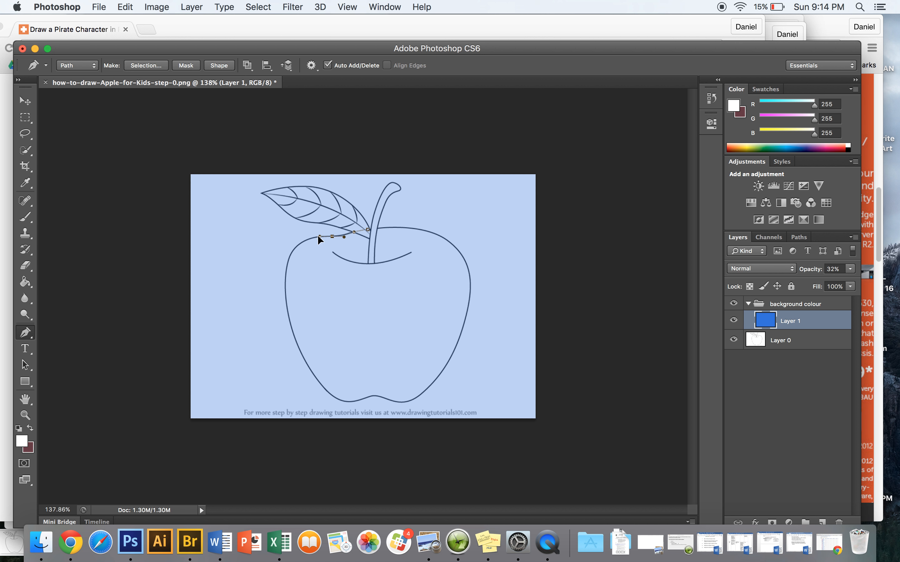
left_click_drag(289, 260, 287, 267)
left_click(285, 284)
left_click(300, 348)
left_click_drag(302, 352, 349, 400)
left_click(341, 400)
left_click_drag(401, 400, 408, 399)
left_click_drag(458, 346, 469, 316)
left_click_drag(462, 256, 401, 227)
left_click(411, 229)
left_click(376, 229)
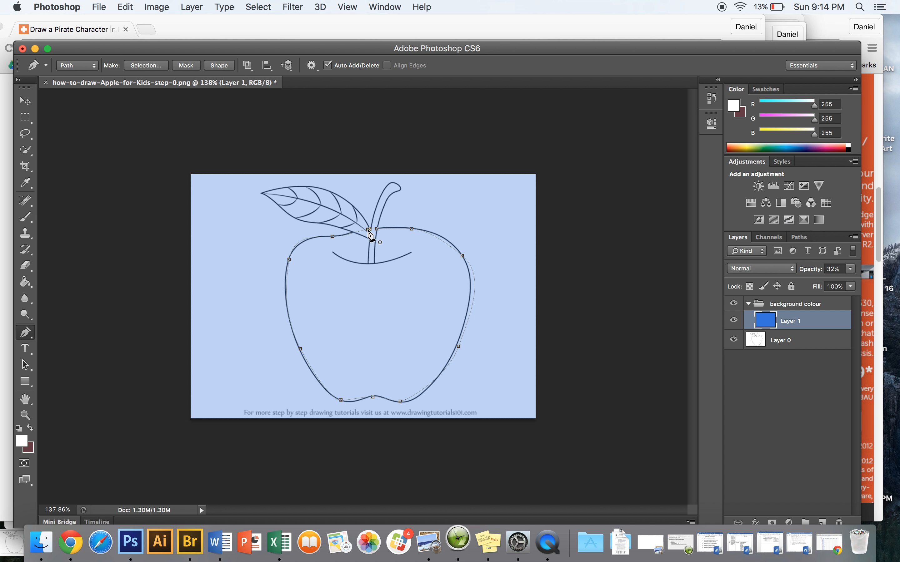
left_click(368, 230)
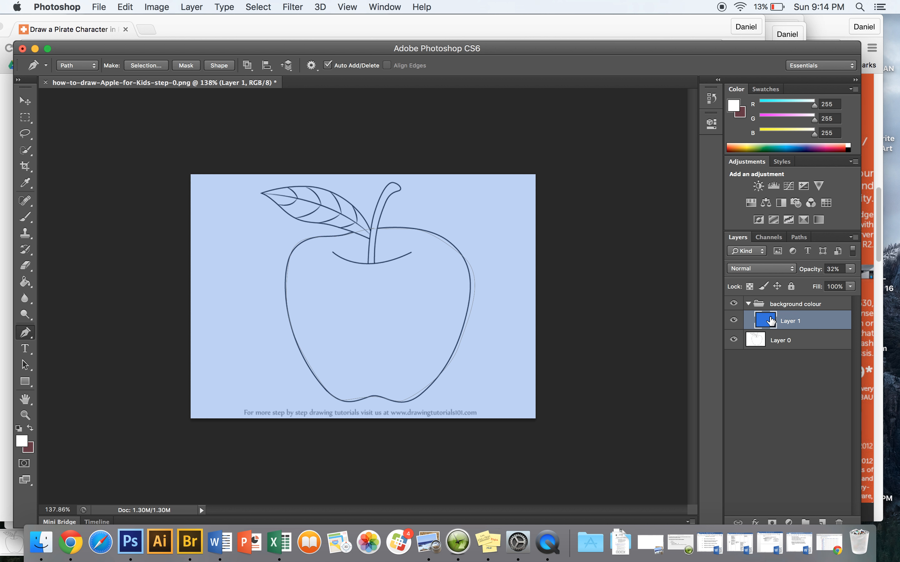
Step: Convert the apple path into a new anti-aliased selection with a feather radius of 0 pixels
left_click(449, 301, "ctrl")
left_click(486, 356)
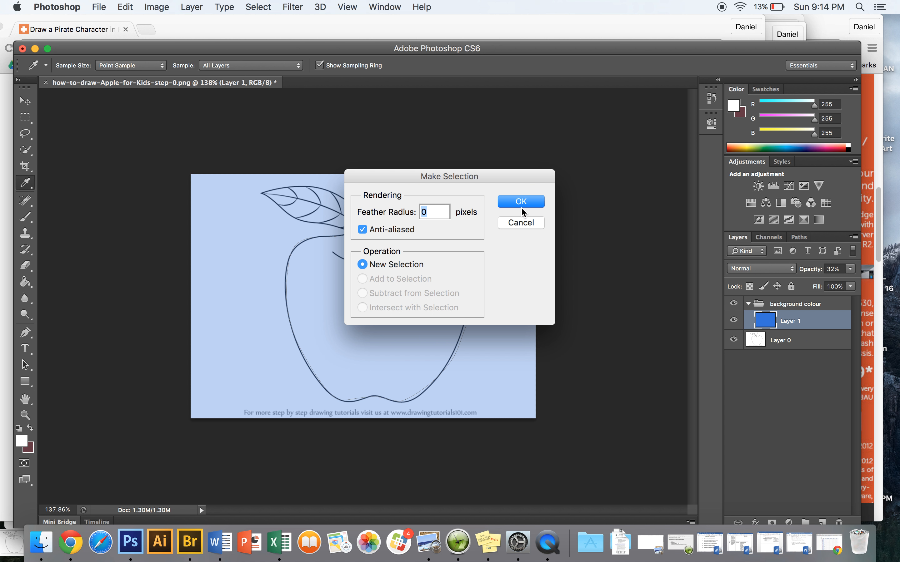
left_click(521, 202)
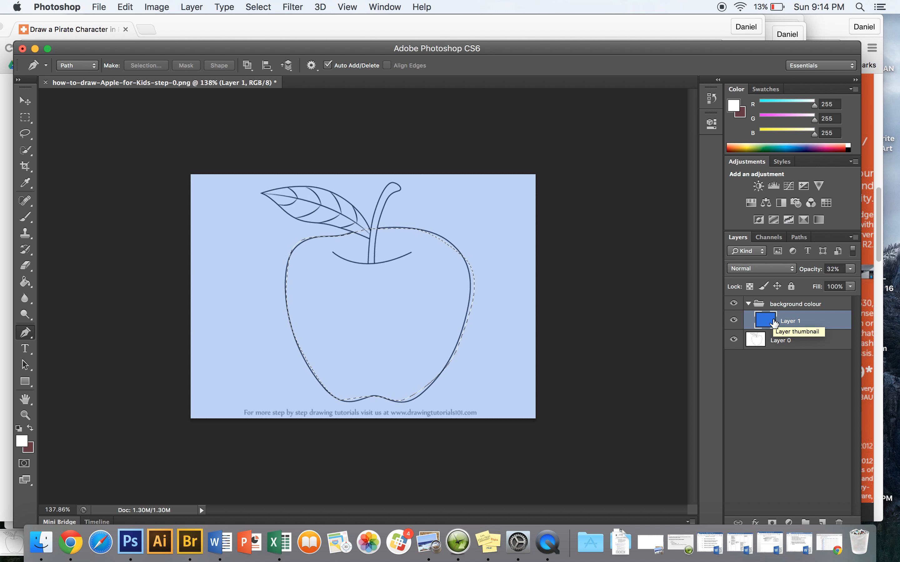
Step: Create a new layer named "apple body" above Layer 1
key("super+shift+n")
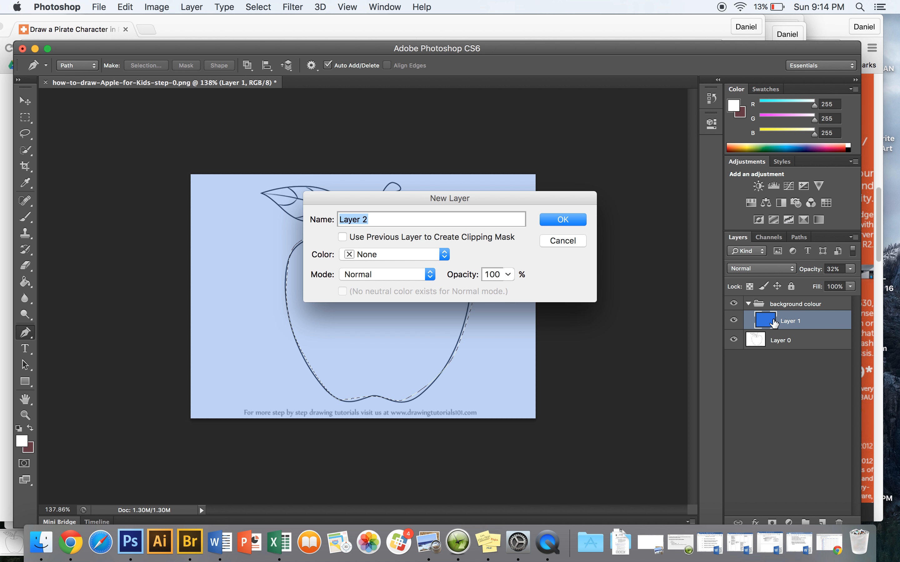
type("apple body")
left_click(562, 220)
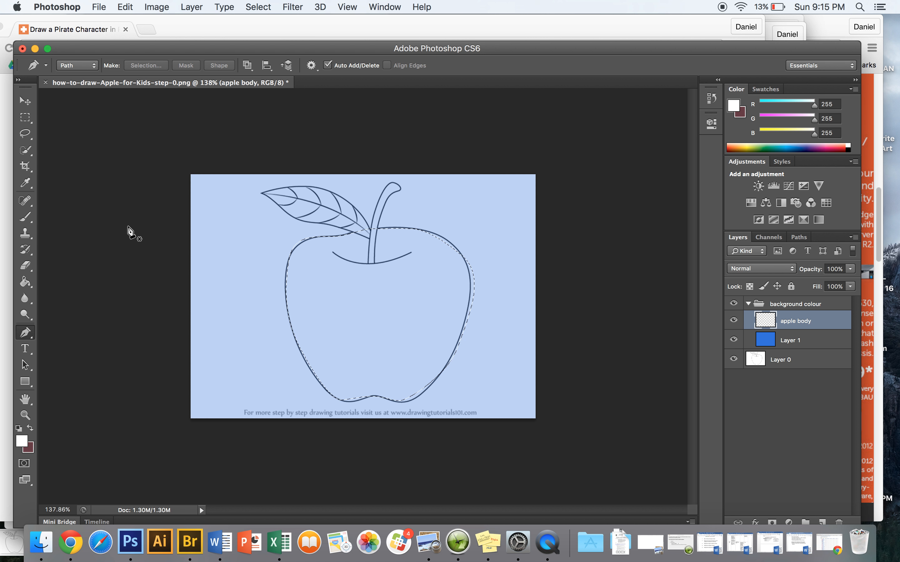
Step: Swap the foreground and background colours, and set the foreground colour to the red d21b53
left_click(30, 429)
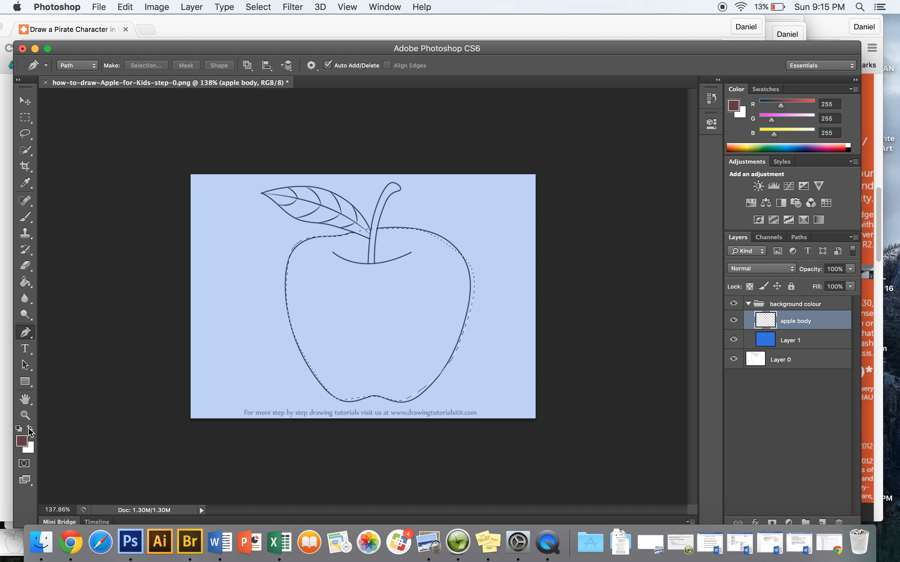
left_click(23, 442)
left_click(402, 198)
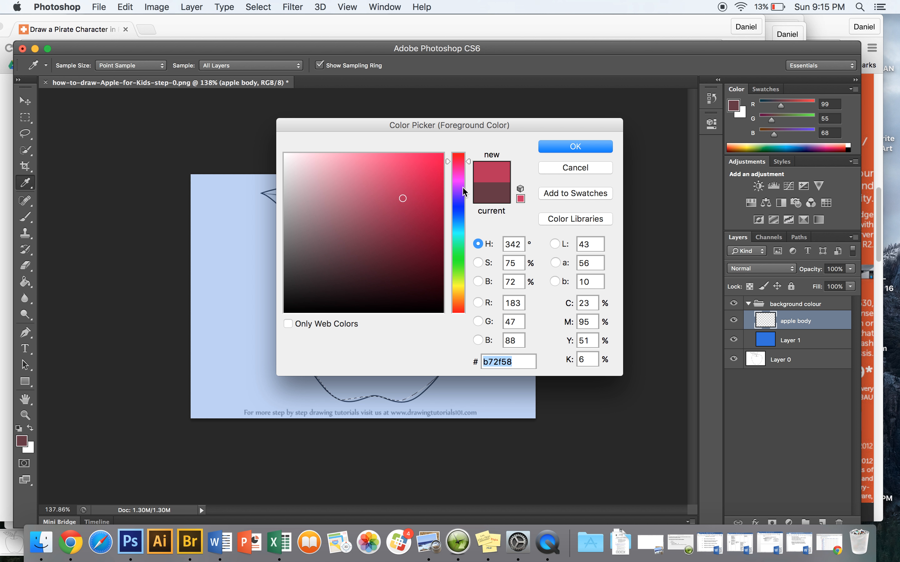
left_click(423, 181)
left_click(568, 145)
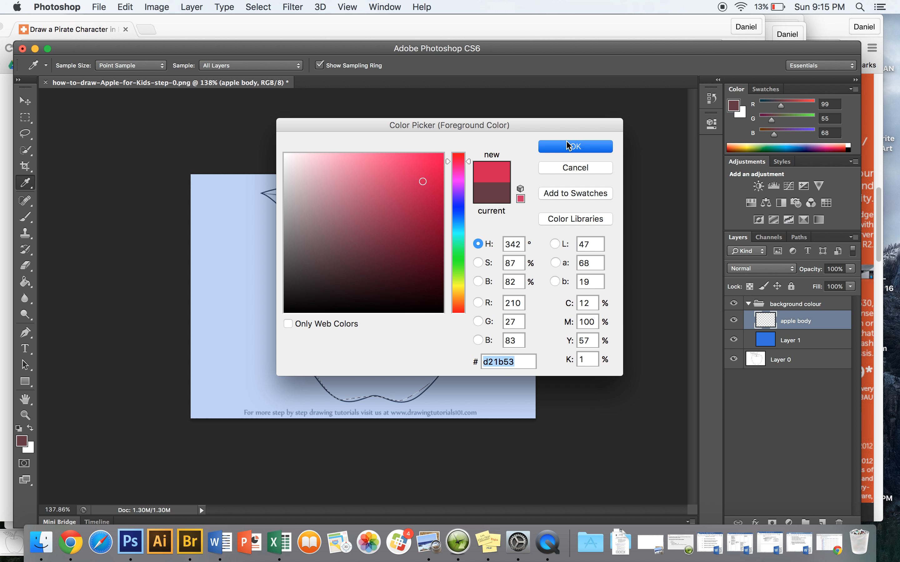
Step: Fill the apple selection with the red foreground colour using the Paint Bucket, and deselect it
key("g")
left_click(376, 277)
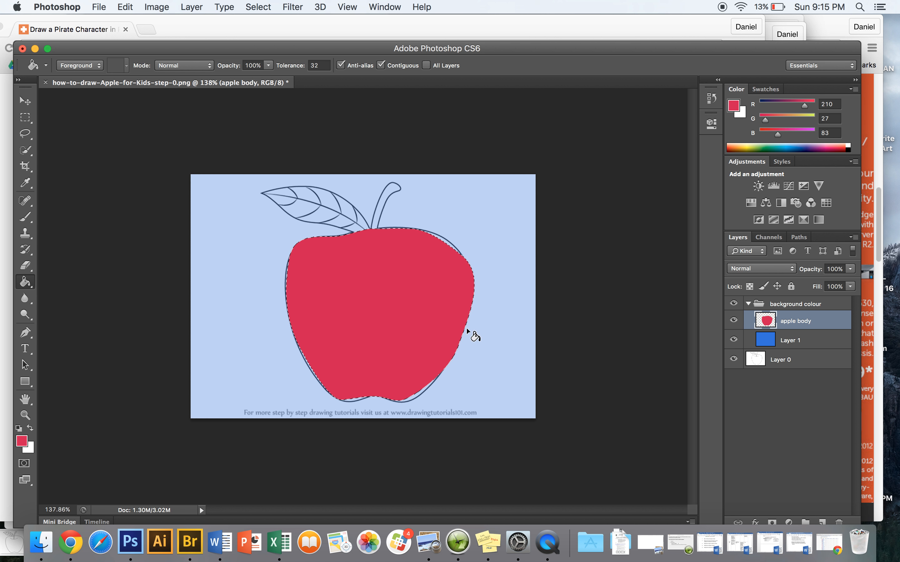
key("super+d")
Step: Create a layer named "shadow" above the apple body layer and set its blending mode to Multiply
key("super+shift+n")
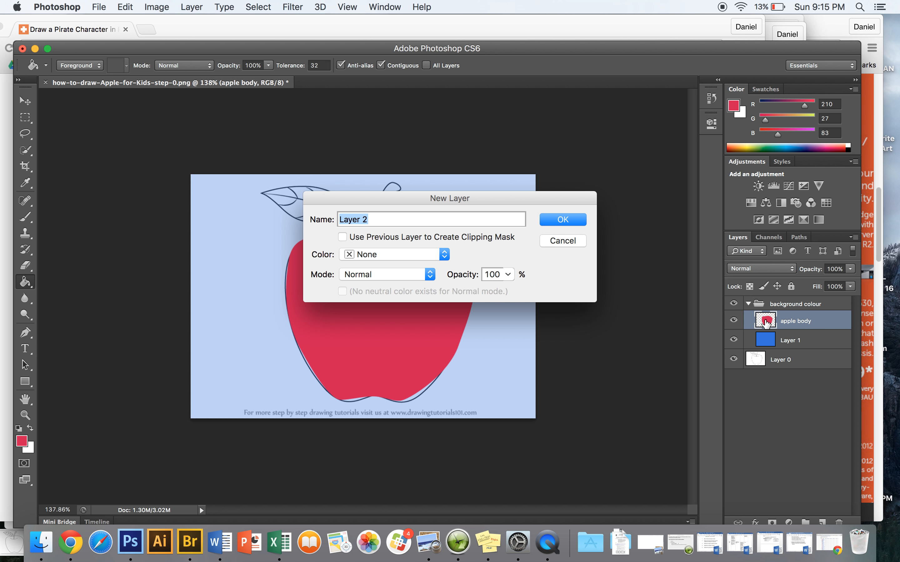
type("shadow")
left_click(562, 220)
left_click(785, 271)
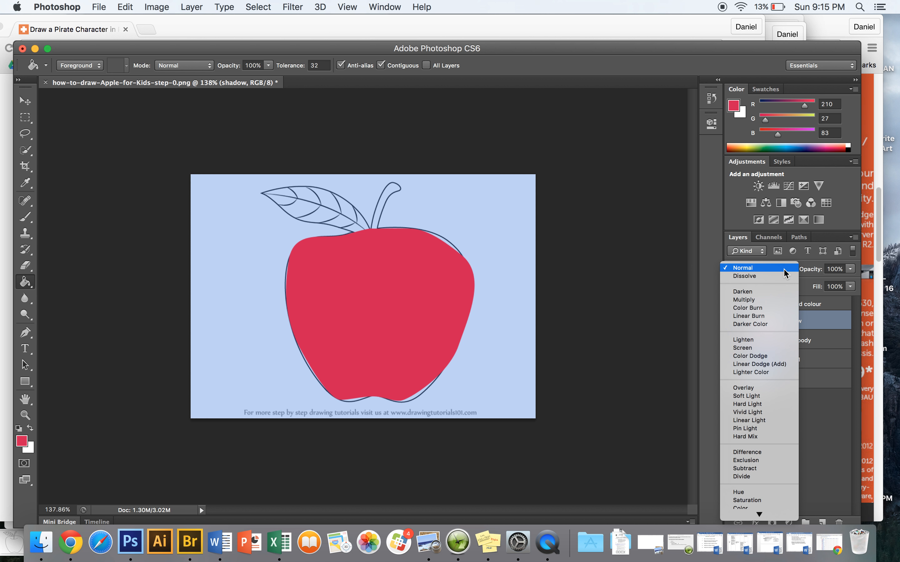
left_click(773, 304)
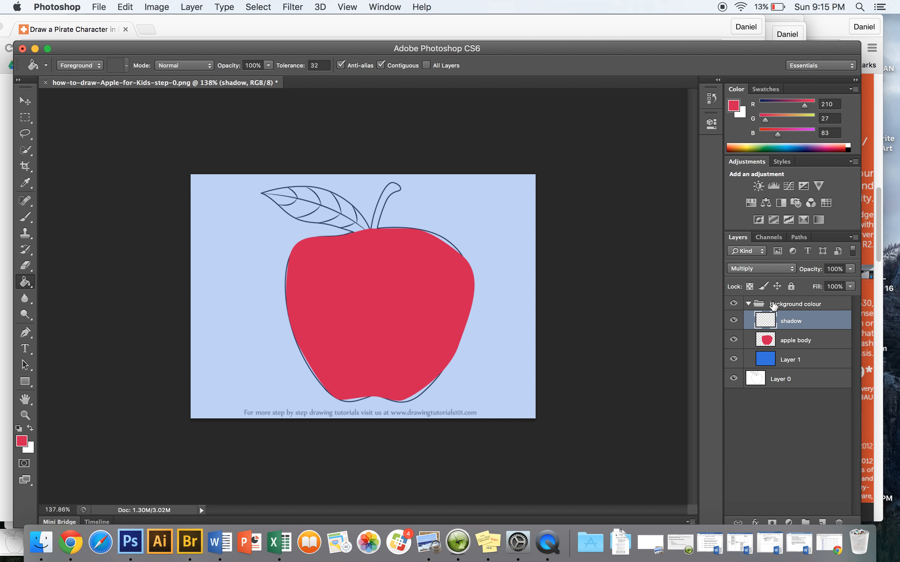
Step: Create a layer named "light" above the shadow layer and set its blending mode to Screen
key("super+shift+n")
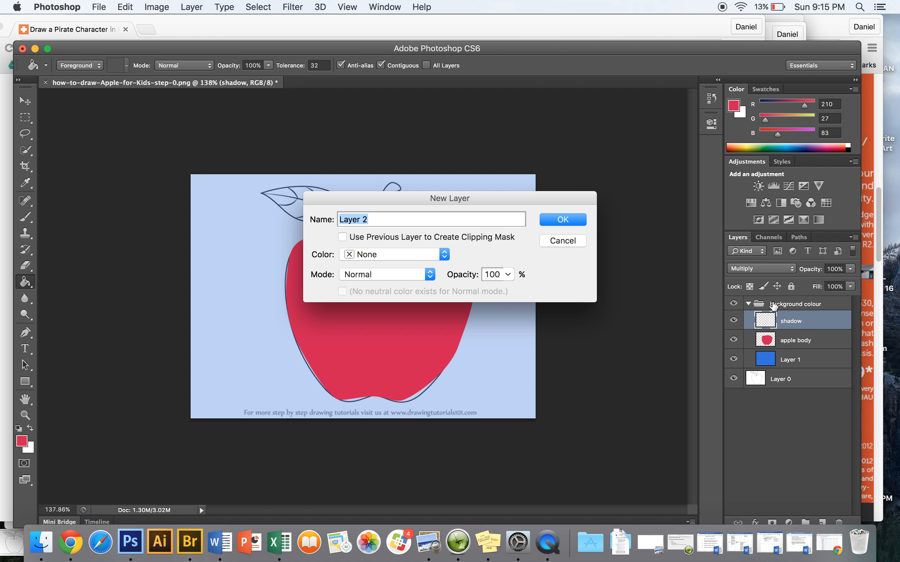
type("light")
left_click(575, 222)
left_click(759, 269)
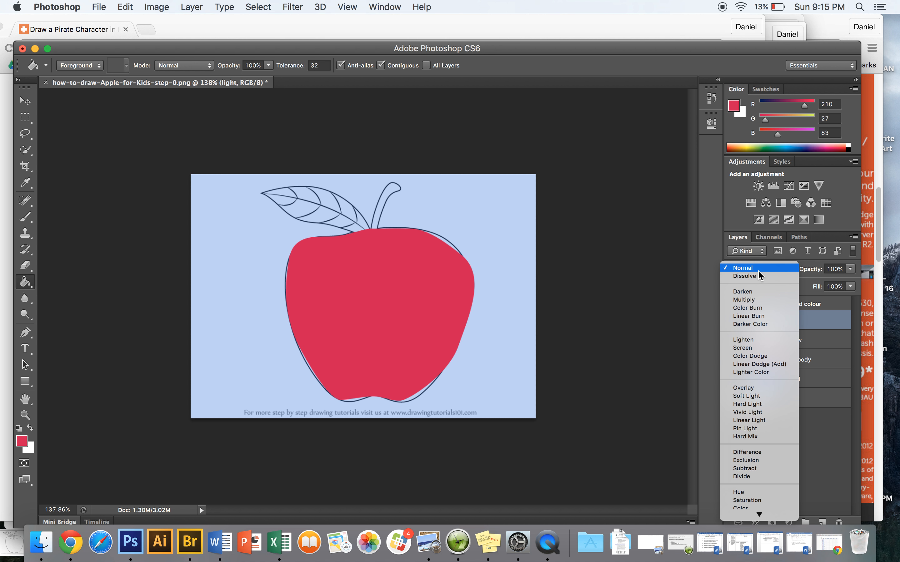
left_click(764, 349)
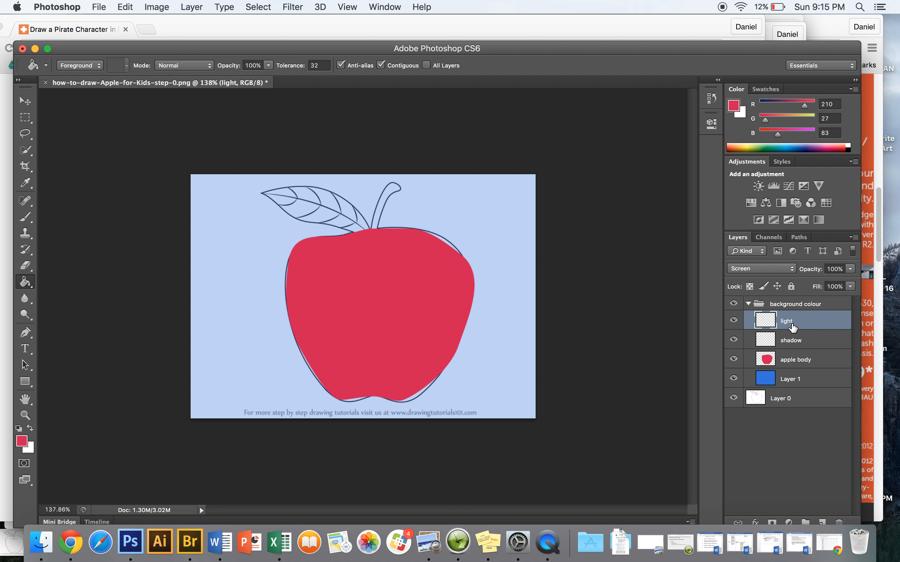
Step: Put the light layer into a new group and name the group "apple body"
key("super+g")
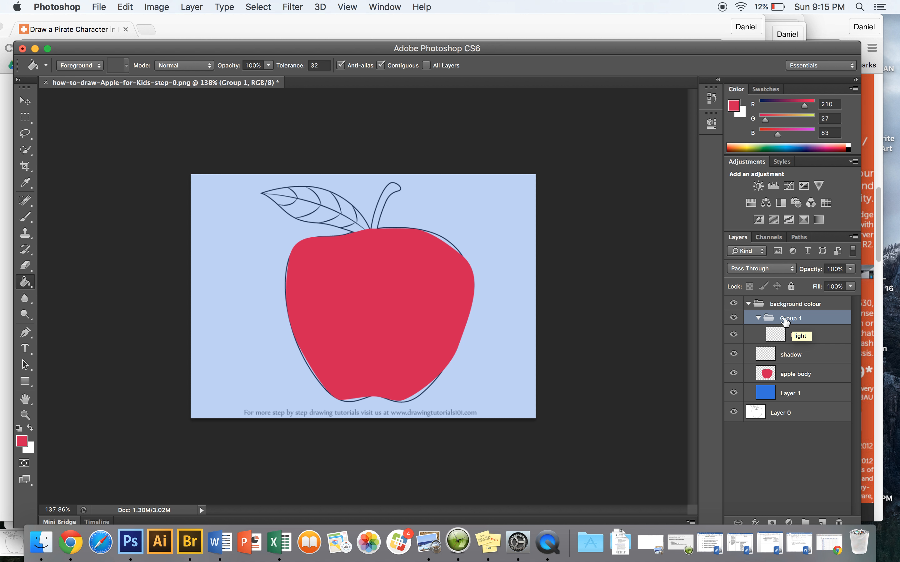
double_click(799, 319)
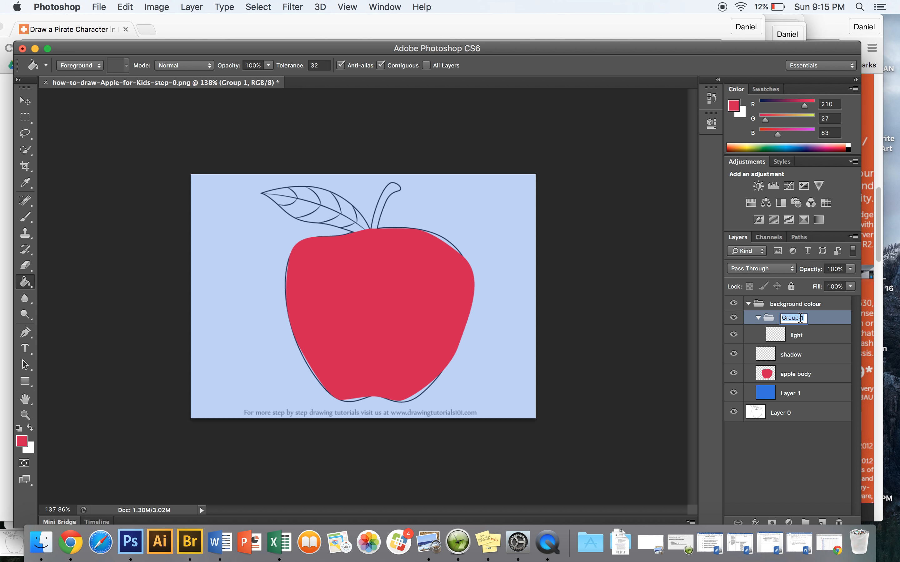
type("app")
key("Return")
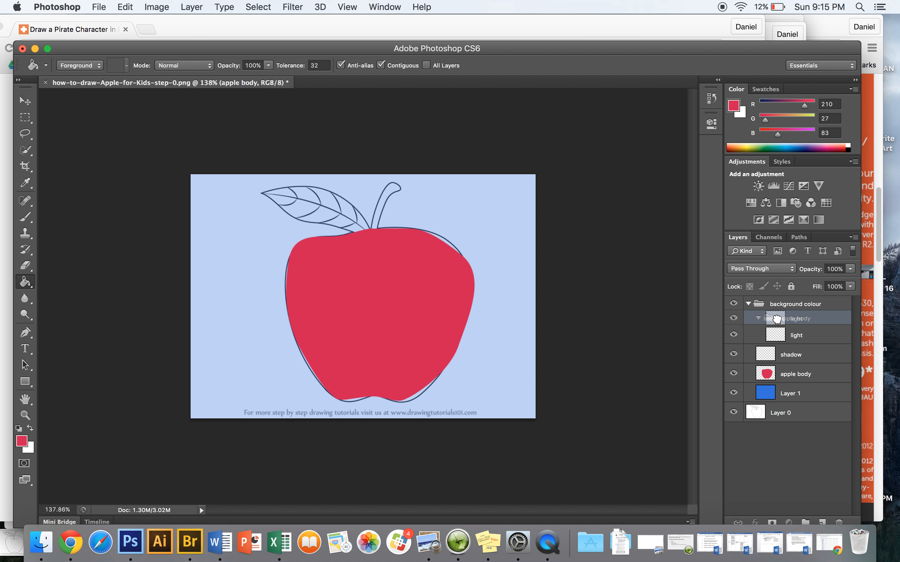
Step: Move the shadow layer and the apple body layer into the apple body group, below the light layer
left_click(783, 341)
left_click_drag(778, 357, 779, 327)
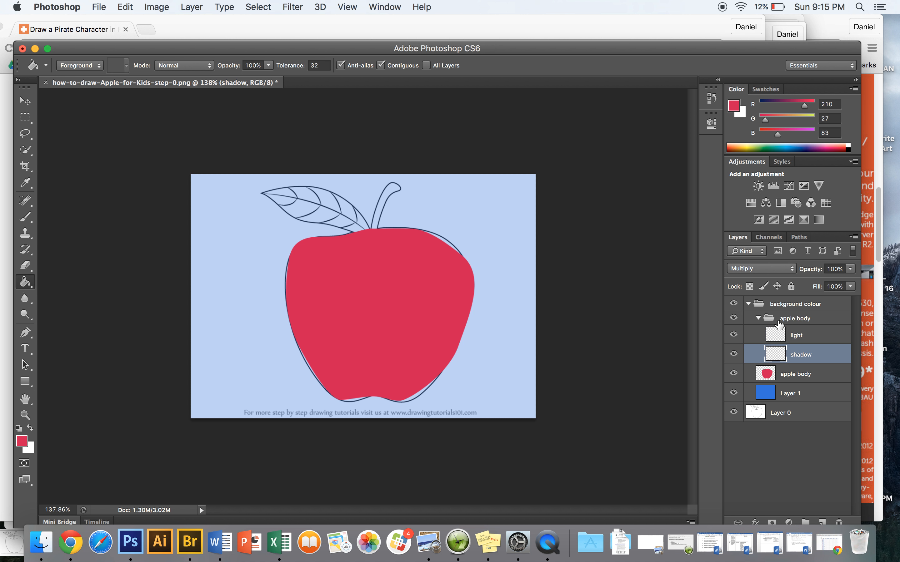
left_click_drag(780, 373, 785, 321)
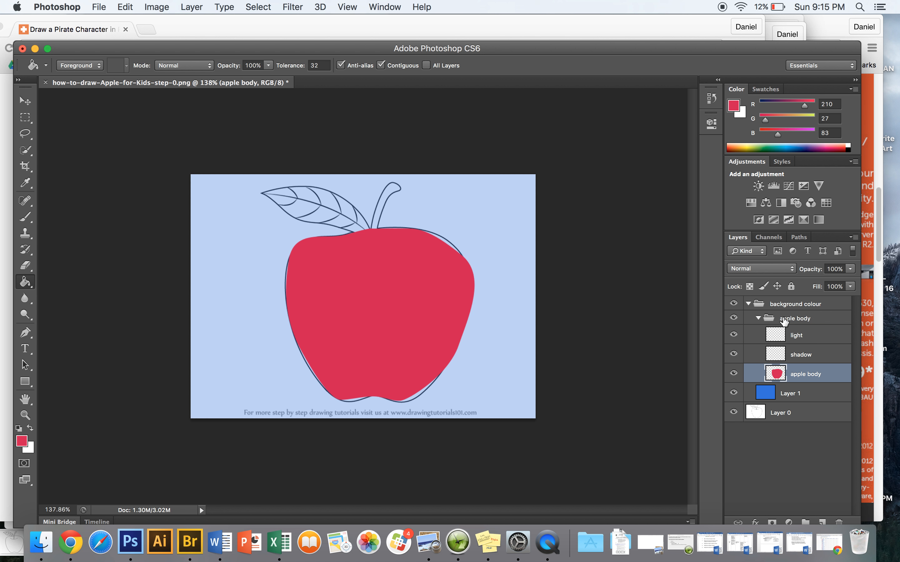
Step: Make the shadow layer active and load the red apple shape from the apple body layer as a selection
left_click(779, 358)
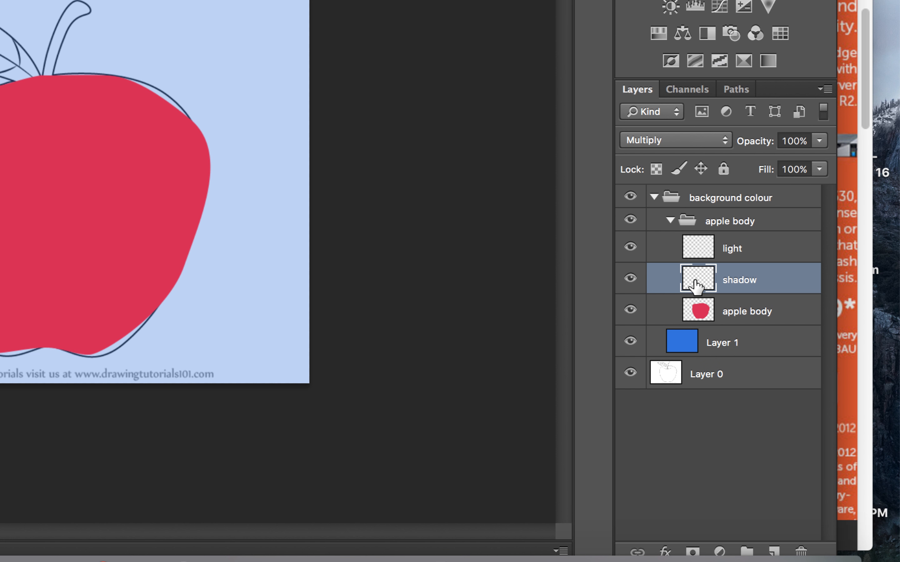
left_click_drag(695, 286, 698, 309)
left_click(698, 286, "ctrl")
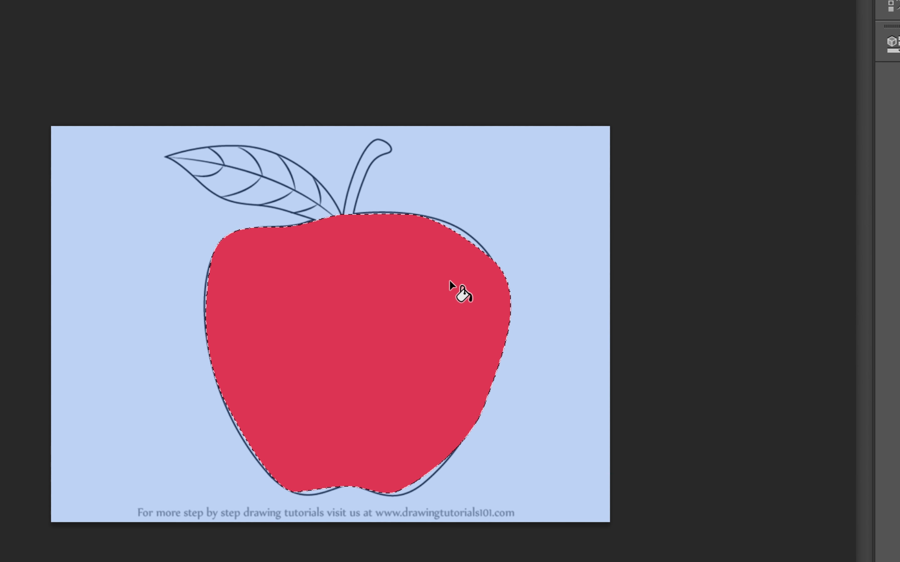
scroll(469, 288, "up", 5)
scroll(449, 280, "up", 6)
scroll(448, 280, "down", 15)
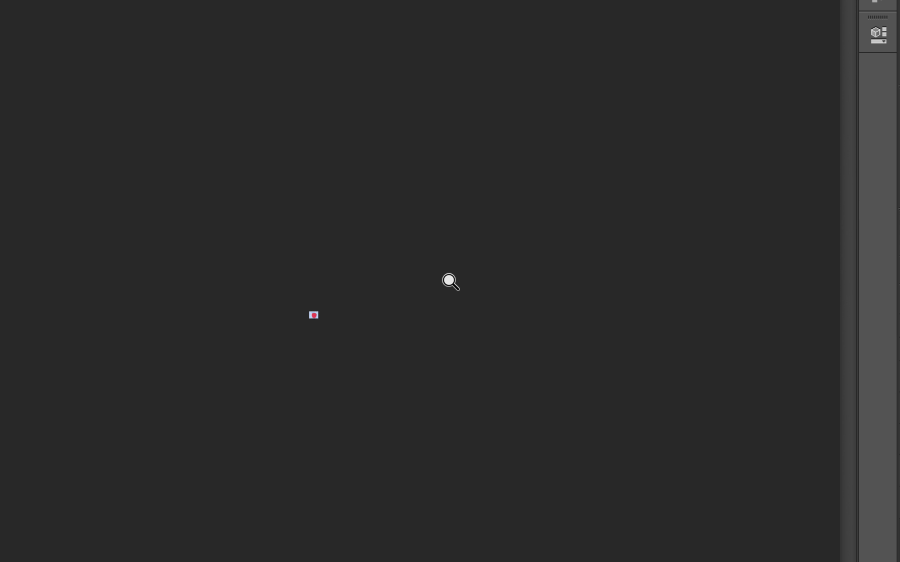
scroll(450, 282, "up", 12)
scroll(451, 281, "down", 6)
scroll(450, 281, "up", 3)
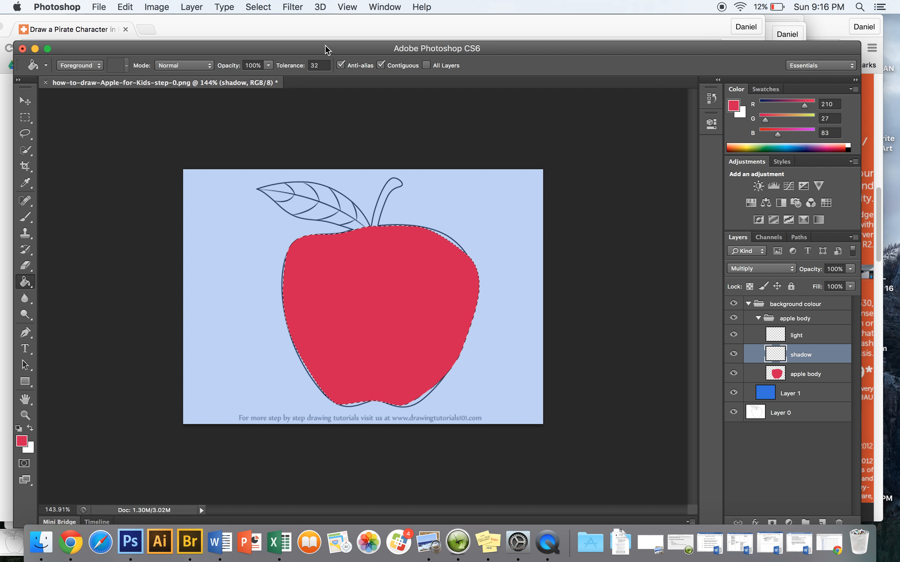
Step: Set the foreground colour to the dark muted red 603b46 for the shadow
left_click(21, 441)
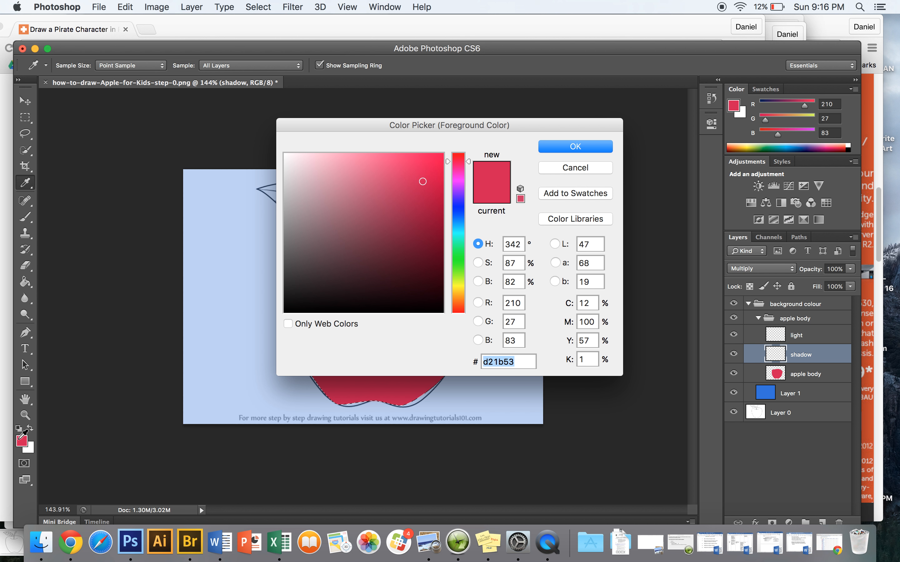
left_click(346, 252)
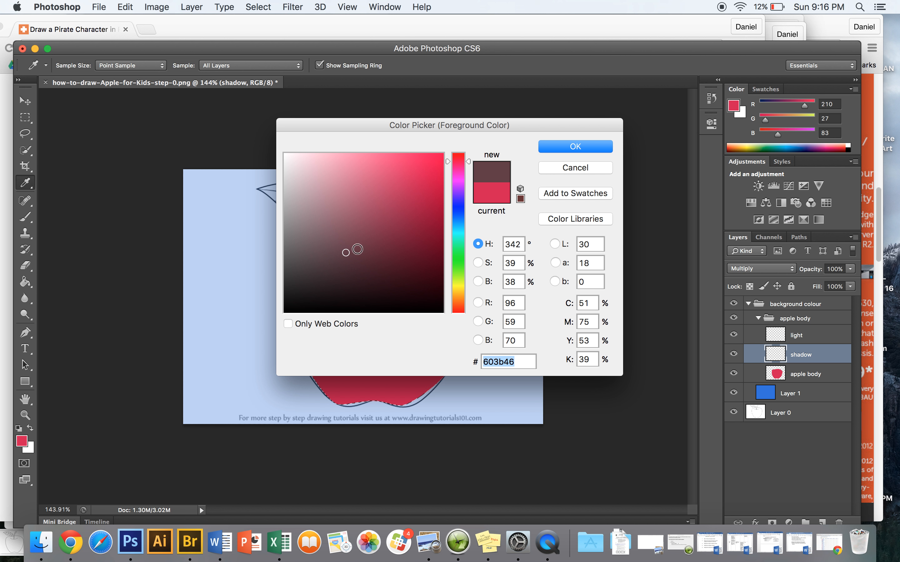
left_click(552, 145)
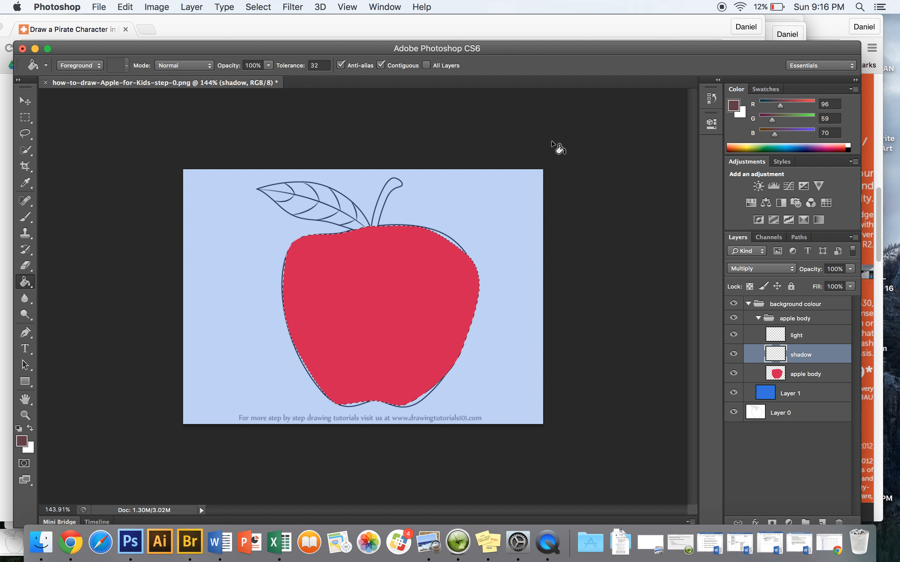
Step: Enlarge the Brush to 300 and paint soft shading down the apple's left edge on the shadow layer
left_click(31, 218)
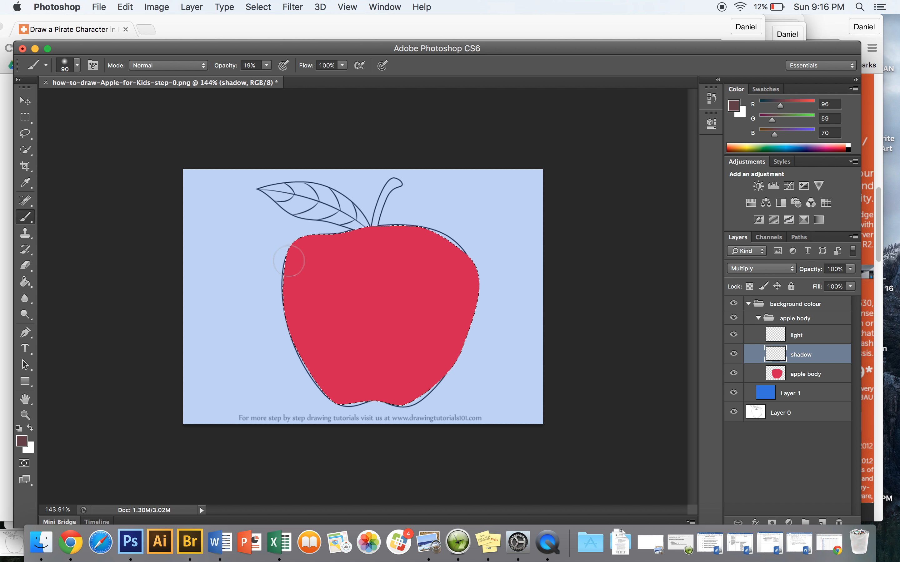
key("bracketright")
key("bracketright")
key("bracketright")
key("bracketright")
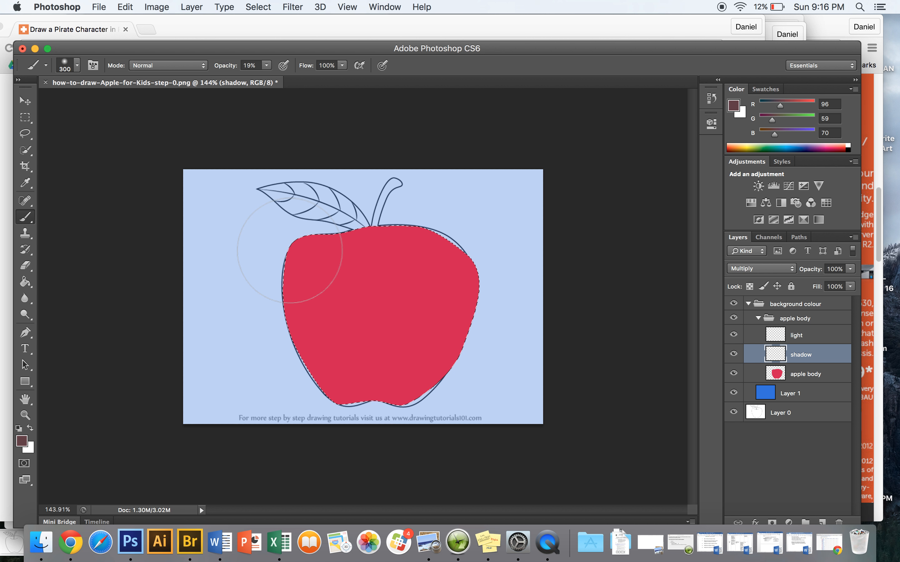
key("bracketleft")
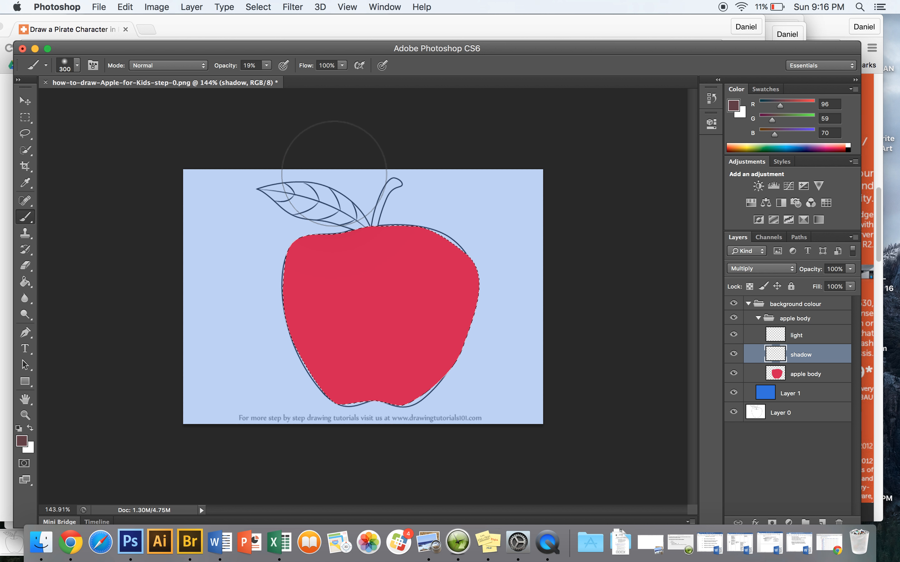
left_click_drag(321, 153, 293, 351)
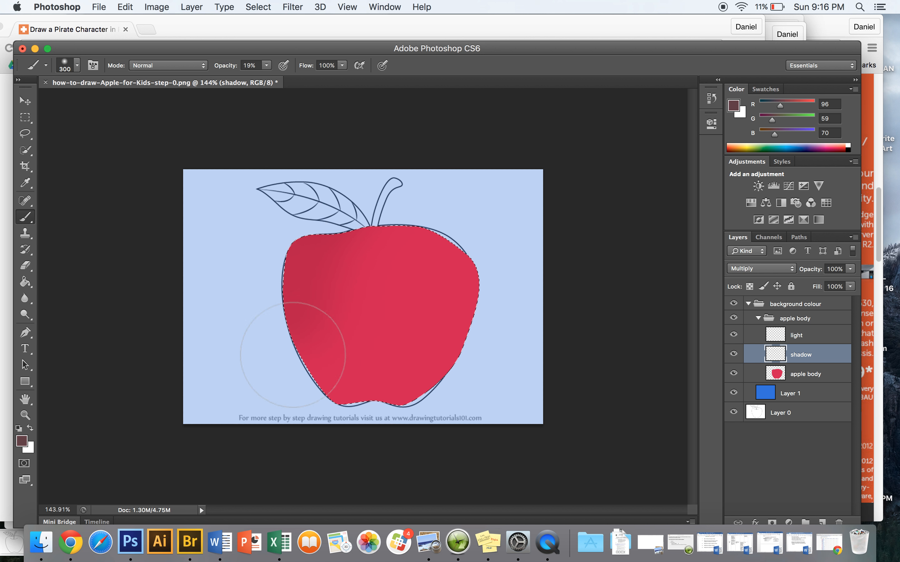
Step: Deepen the shading down the apple's left side and base on the shadow layer, raising the brush opacity to 32% and reducing its size to 200
mouse_move(313, 136)
left_mouse_down()
mouse_move(307, 376)
mouse_move(416, 512)
left_mouse_up()
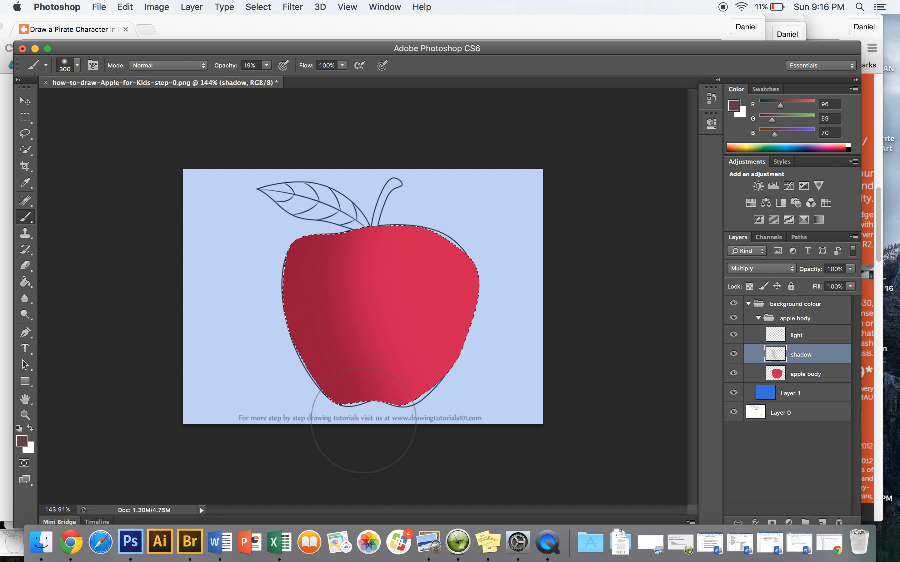
left_click(266, 67)
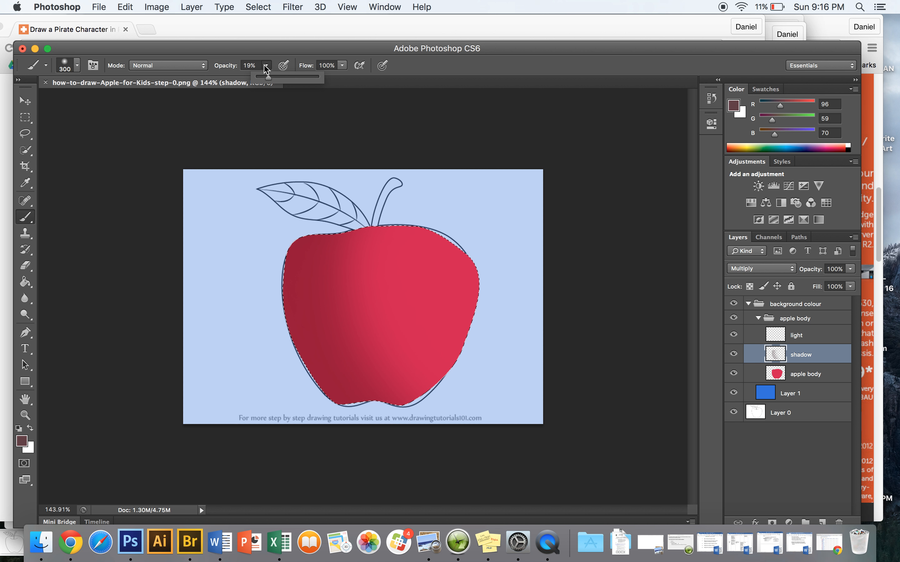
left_click_drag(271, 80, 276, 80)
key("[")
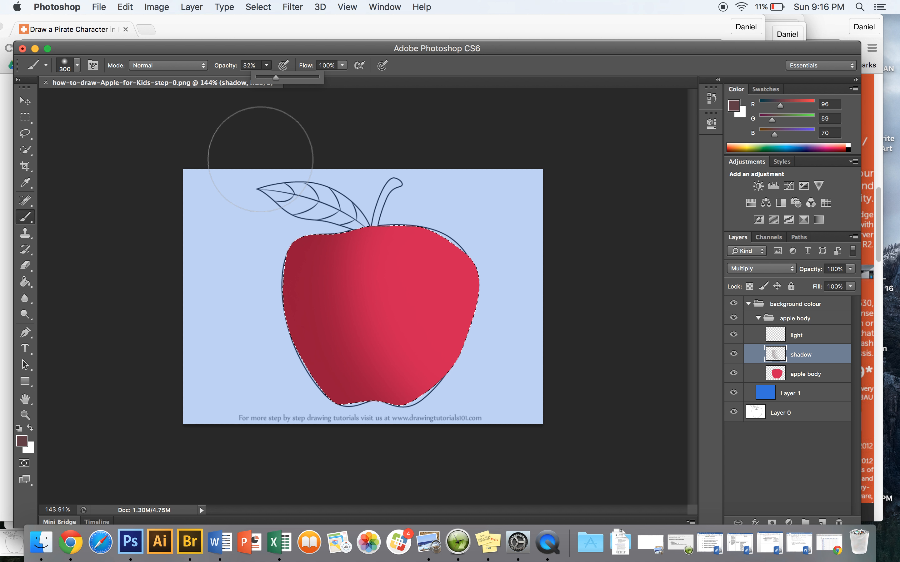
mouse_move(321, 213)
left_mouse_down()
mouse_move(317, 375)
mouse_move(421, 447)
left_mouse_up()
mouse_move(309, 189)
left_mouse_down()
mouse_move(307, 247)
mouse_move(362, 428)
mouse_move(420, 477)
left_mouse_up()
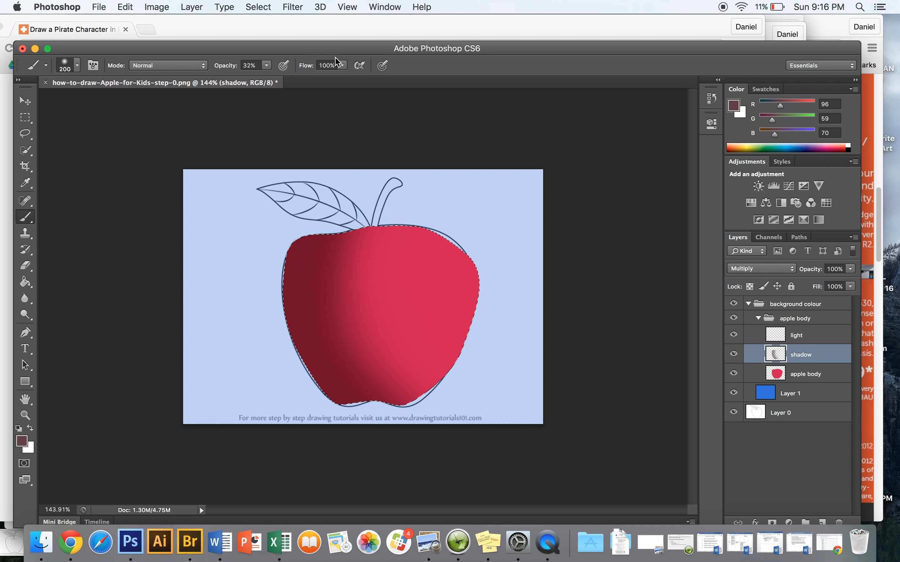
Step: Undo the last shadow stroke, lower the brush opacity to 13% and lightly reshade the apple's left side
left_click(267, 66)
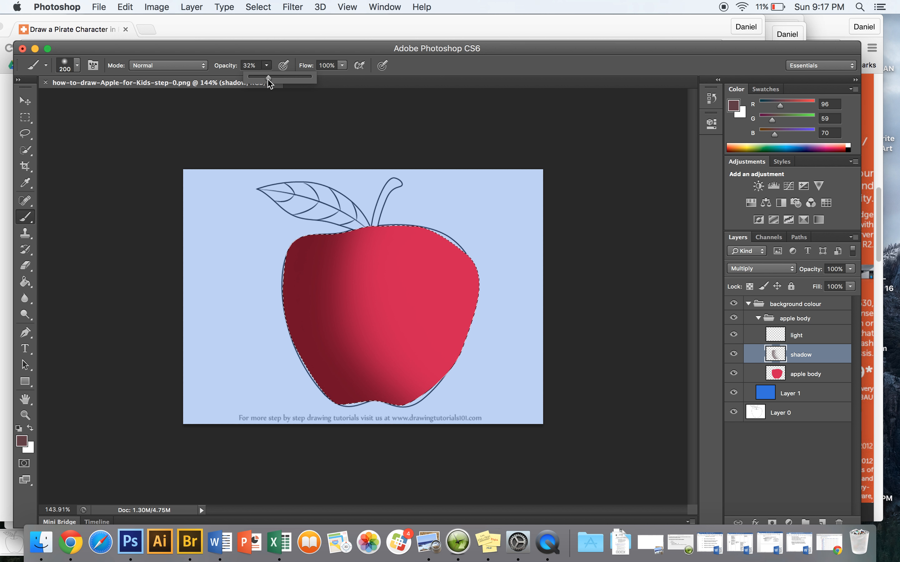
left_click(270, 82)
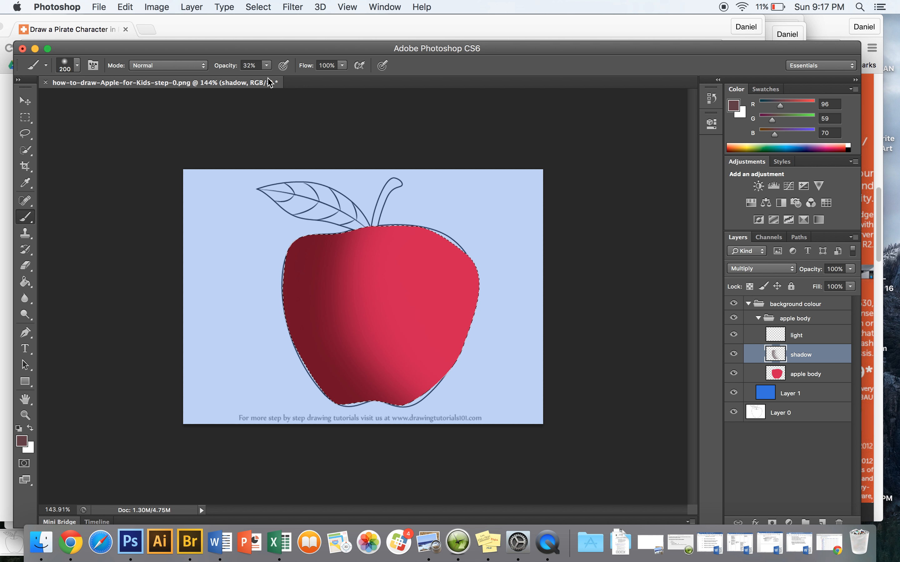
key("super+z")
key("super+z")
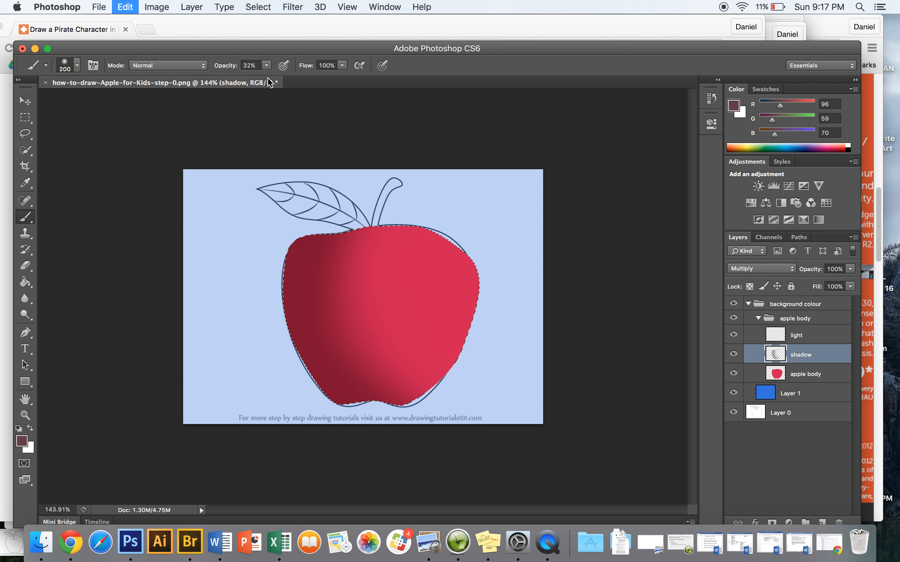
left_click(267, 66)
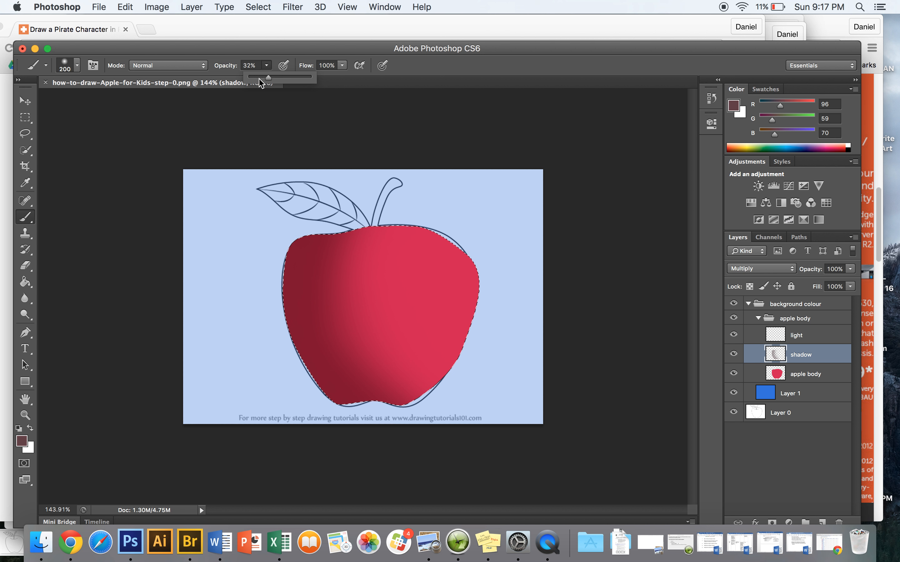
left_click(344, 219)
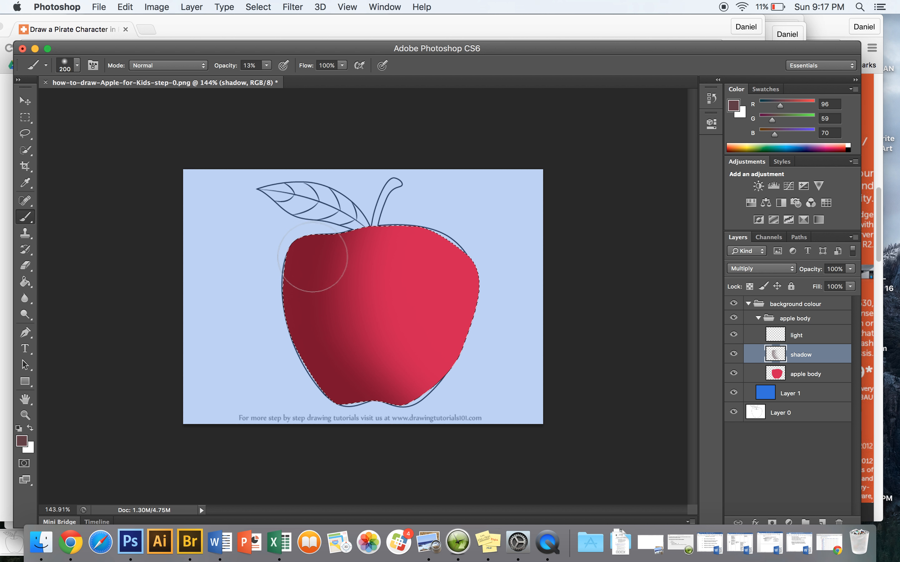
Step: Set the brush to size 300 and 34% opacity and darken the outer left edge of the apple on the shadow layer
left_click(266, 66)
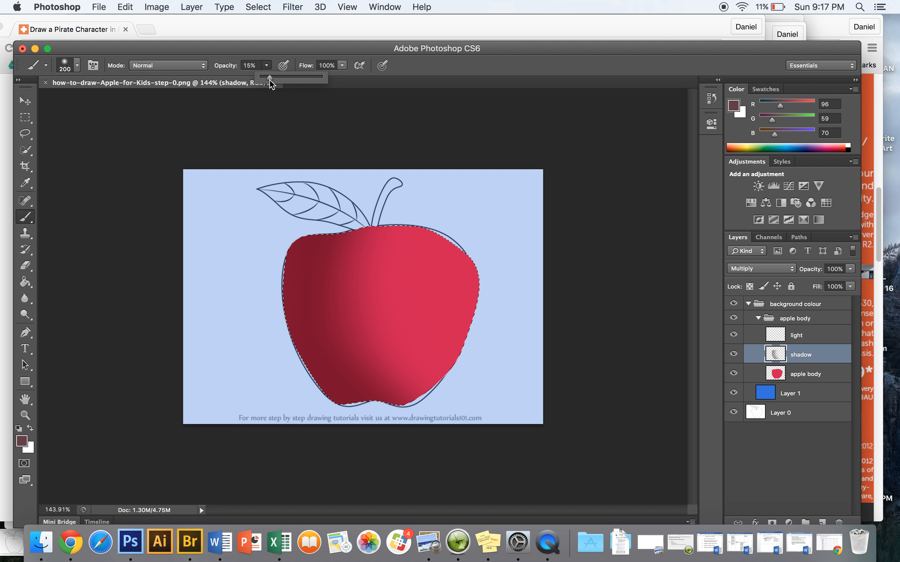
left_click_drag(270, 80, 281, 80)
key("bracketright")
key("bracketright")
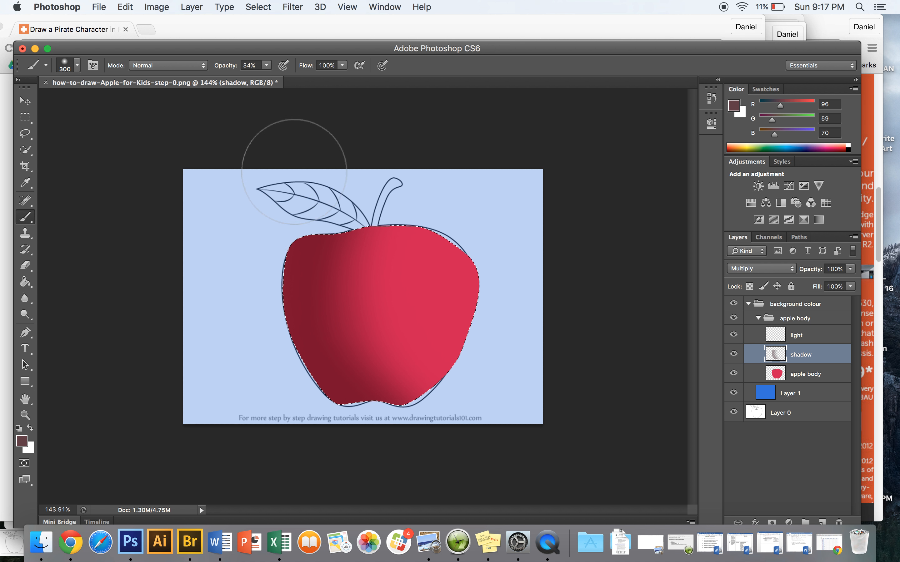
mouse_move(285, 174)
left_mouse_down()
mouse_move(264, 283)
mouse_move(273, 380)
mouse_move(329, 456)
mouse_move(252, 335)
mouse_move(245, 221)
mouse_move(283, 388)
mouse_move(327, 448)
mouse_move(261, 358)
mouse_move(231, 271)
mouse_move(256, 359)
left_mouse_up()
Step: Reduce the brush to size 125 and 17% opacity and paint soft shadow along the apple's lower edge
key("bracketleft")
key("bracketleft")
key("bracketleft")
key("bracketleft")
key("bracketleft")
left_click(266, 65)
left_click_drag(268, 78, 258, 80)
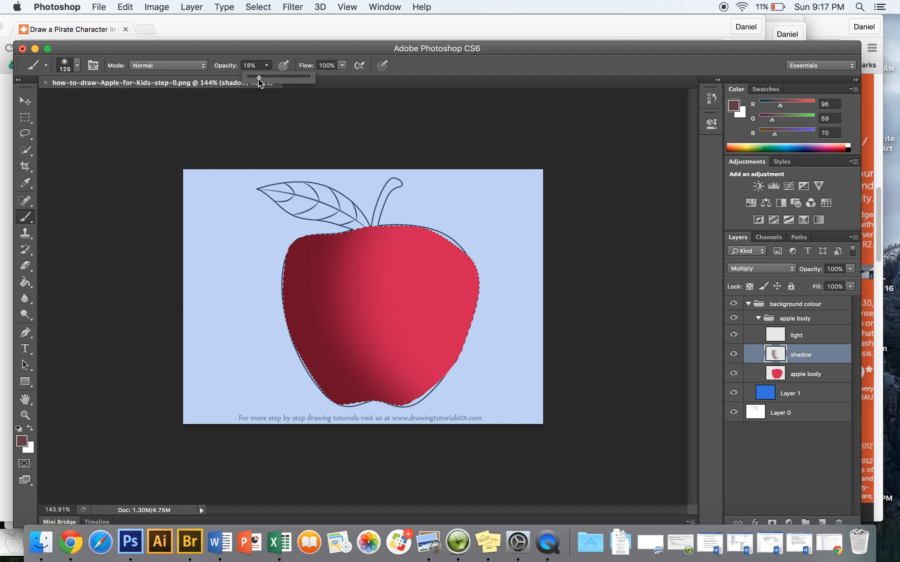
left_click(398, 406)
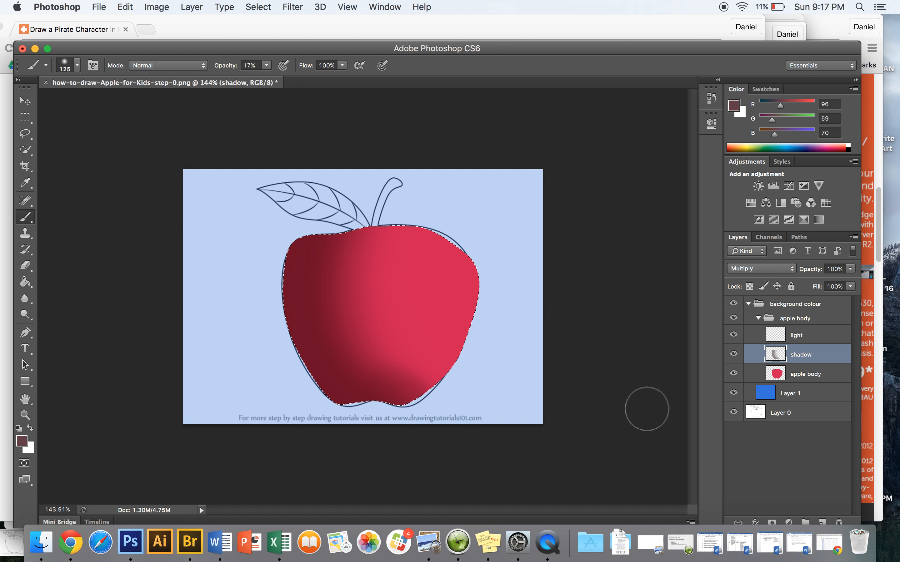
Step: Clear the selection, make the light layer active and load the apple shape from the apple body layer as a selection
key("super+d")
left_click(780, 336)
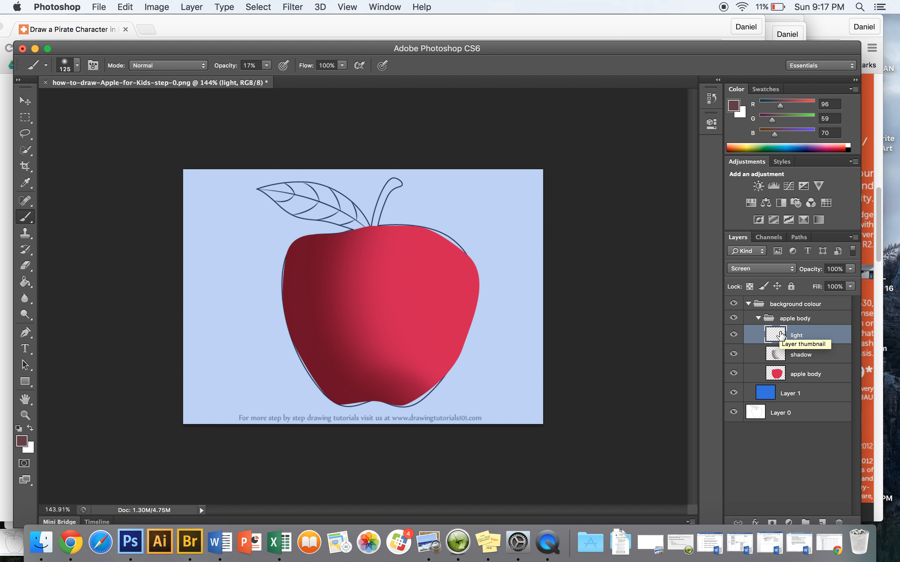
left_click(779, 374, "super")
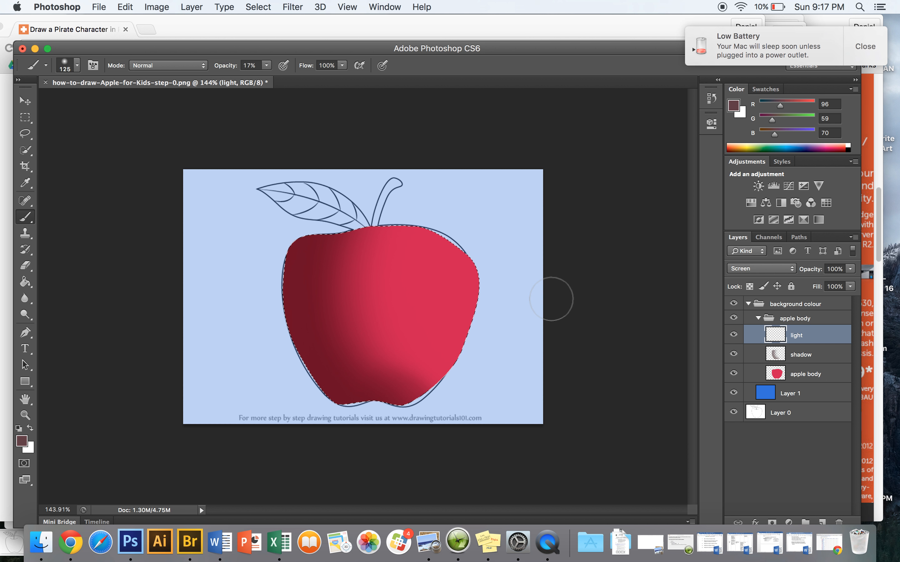
Step: Set the foreground colour to the light pink RGB 240, 113, 152 for the highlights
left_click(22, 441)
left_click(371, 169)
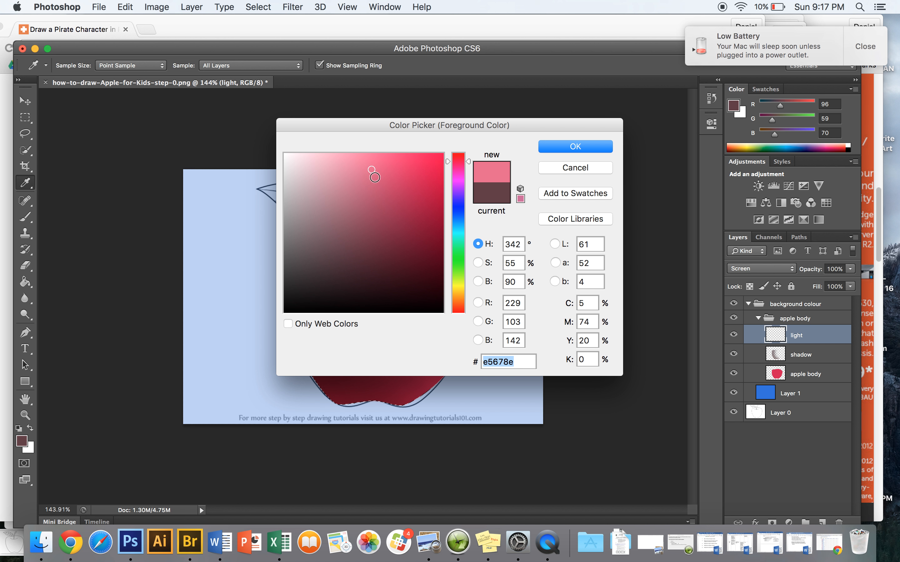
left_click(379, 180)
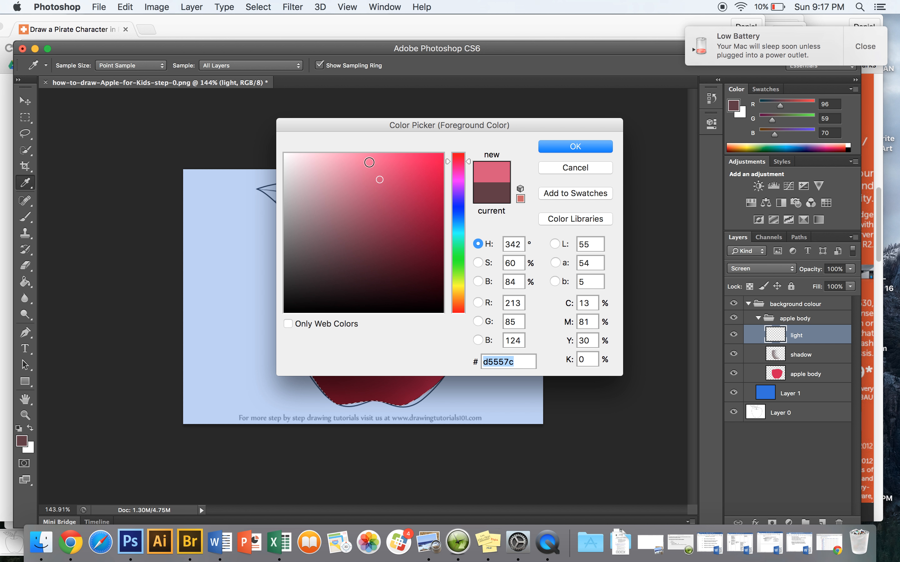
left_click(368, 162)
left_click(553, 148)
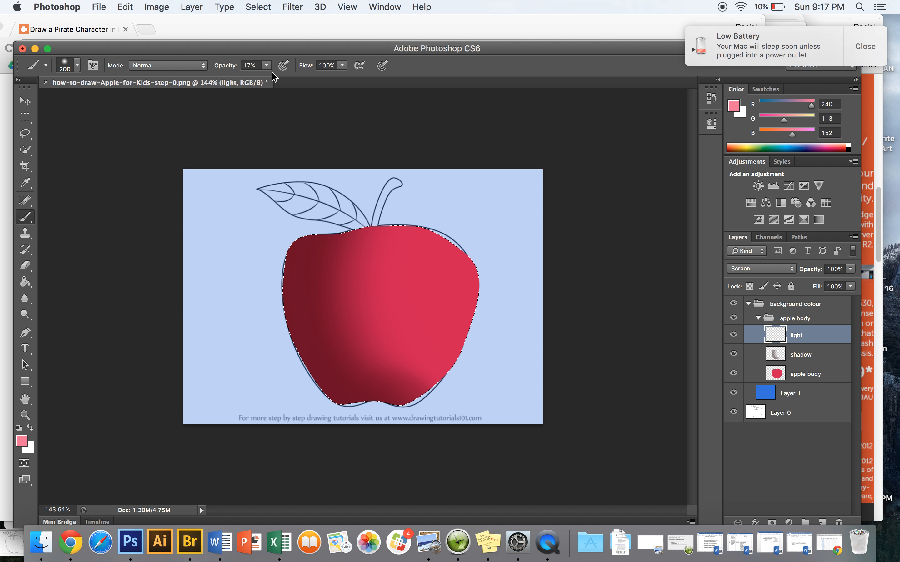
Step: Paint a soft highlight down the apple's right side on the light layer with a size 200 brush, first at 17% and again at 29% opacity
mouse_move(430, 203)
left_mouse_down()
mouse_move(447, 218)
mouse_move(484, 316)
left_mouse_up()
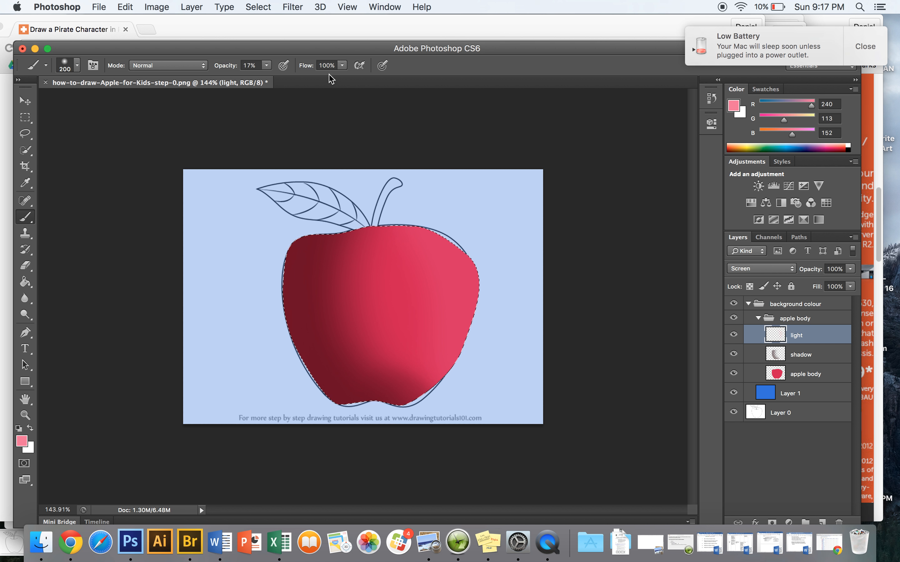
left_click(267, 65)
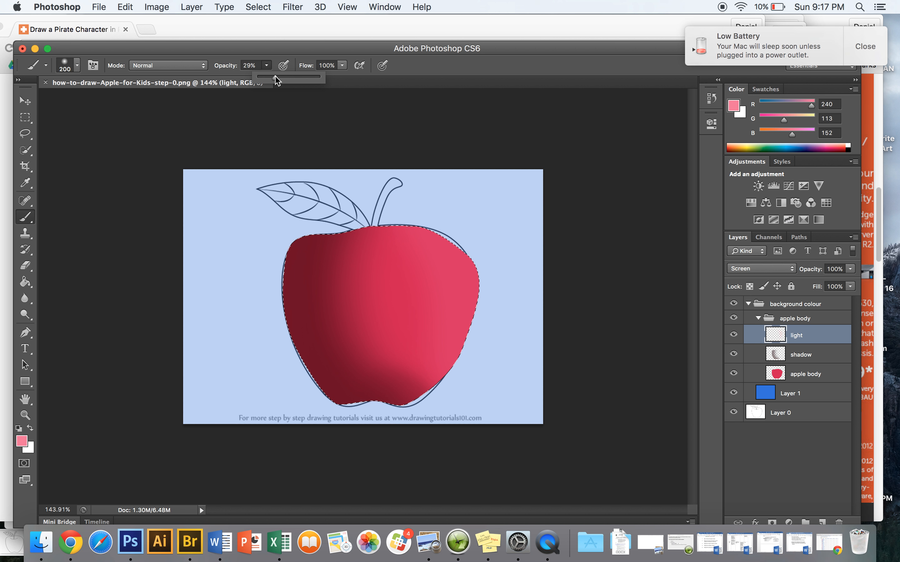
mouse_move(413, 184)
left_mouse_down()
mouse_move(480, 327)
mouse_move(462, 400)
mouse_move(479, 270)
left_mouse_up()
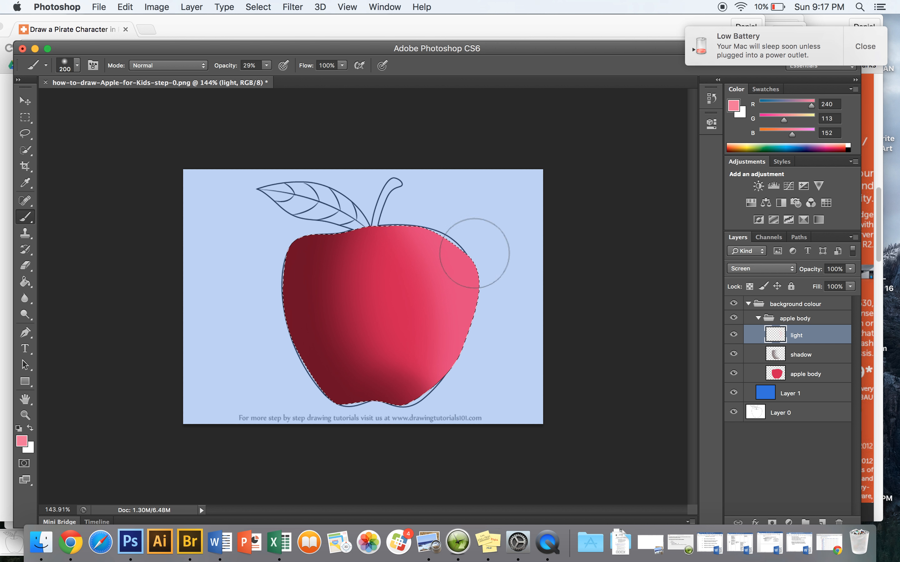
Step: Build up the upper-right highlight with a size 125 brush, then blend it inward using lower brush opacities of 17% and 10%
key("bracketleft")
key("bracketleft")
key("bracketleft")
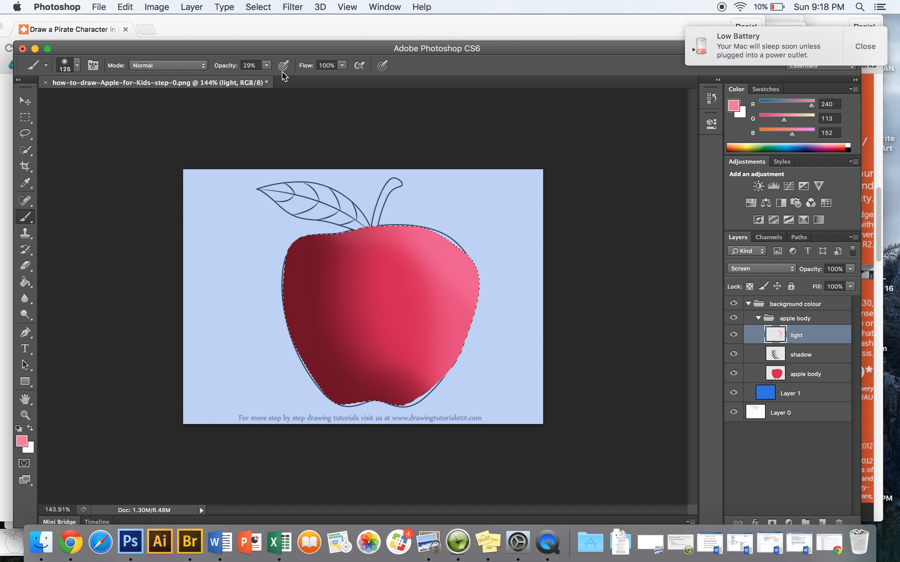
left_click(266, 66)
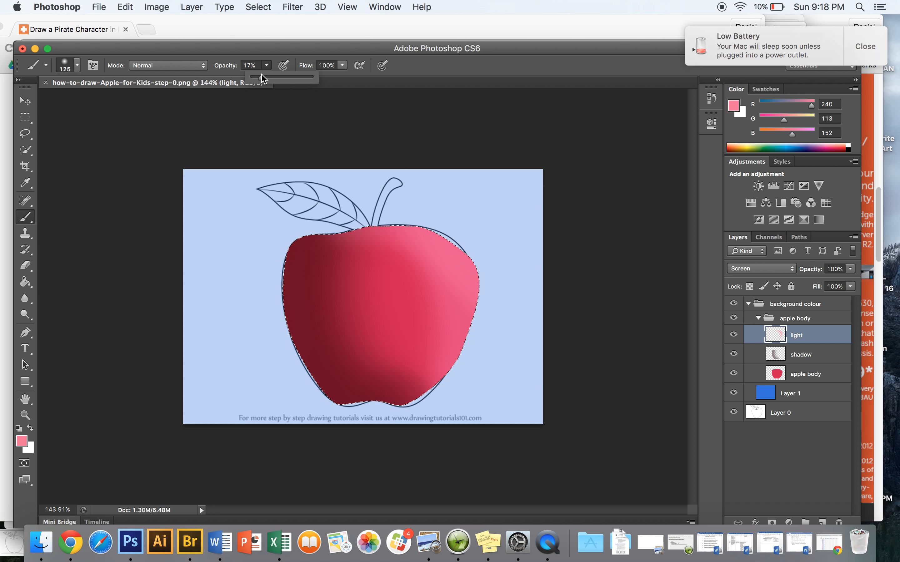
left_click(408, 226)
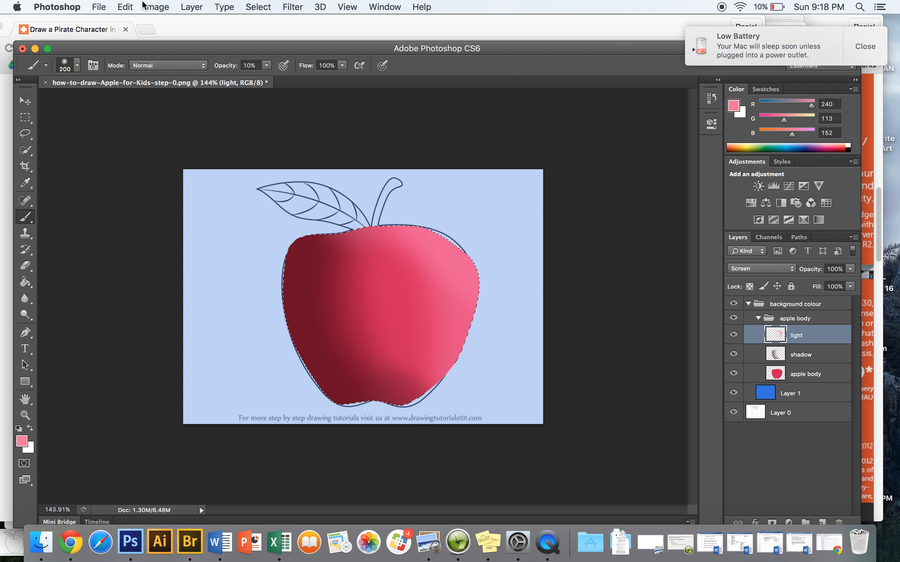
Step: Raise the brush opacity to 42%, reduce its size to 100, brighten the highlight near the apple's right edge and dismiss the low battery notification
left_click(266, 66)
left_click_drag(270, 76, 288, 76)
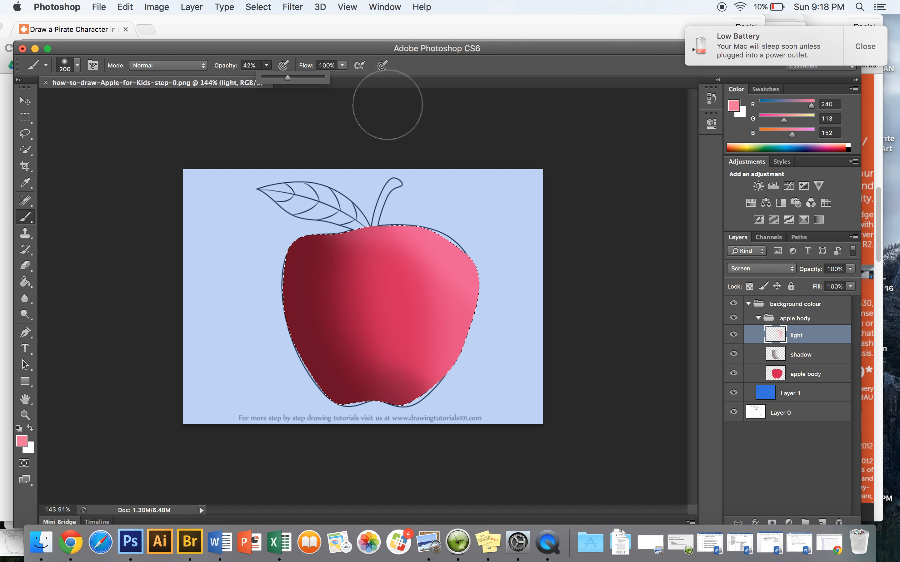
key("bracketleft")
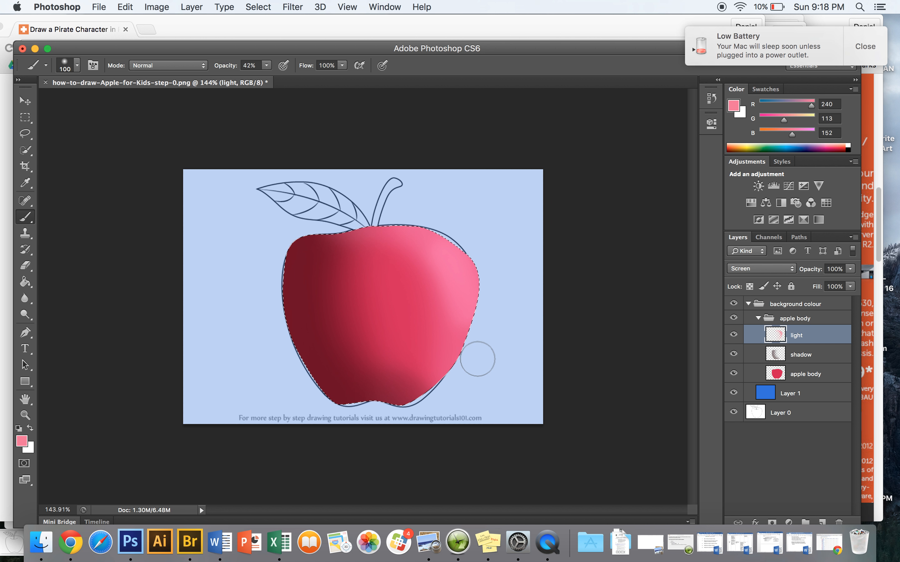
left_click(865, 46)
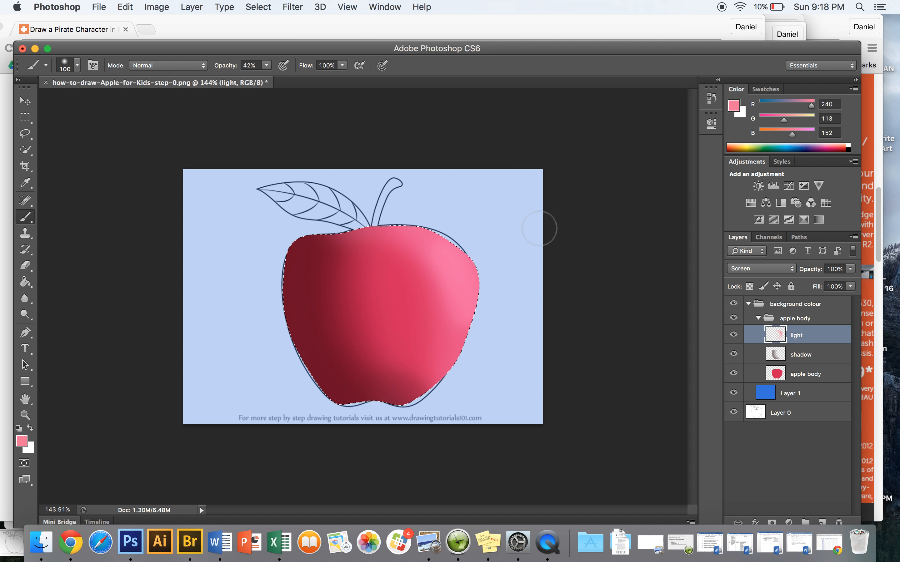